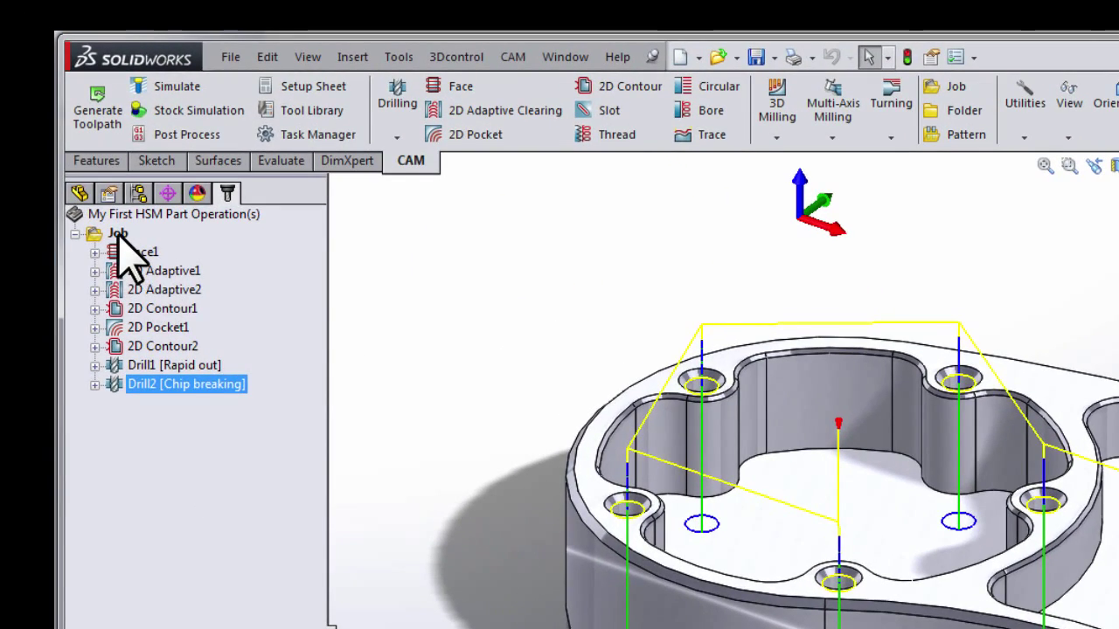
- Start post processing for the whole Job and choose the haas.cps - Generic HAAS post configuration
click(117, 234)
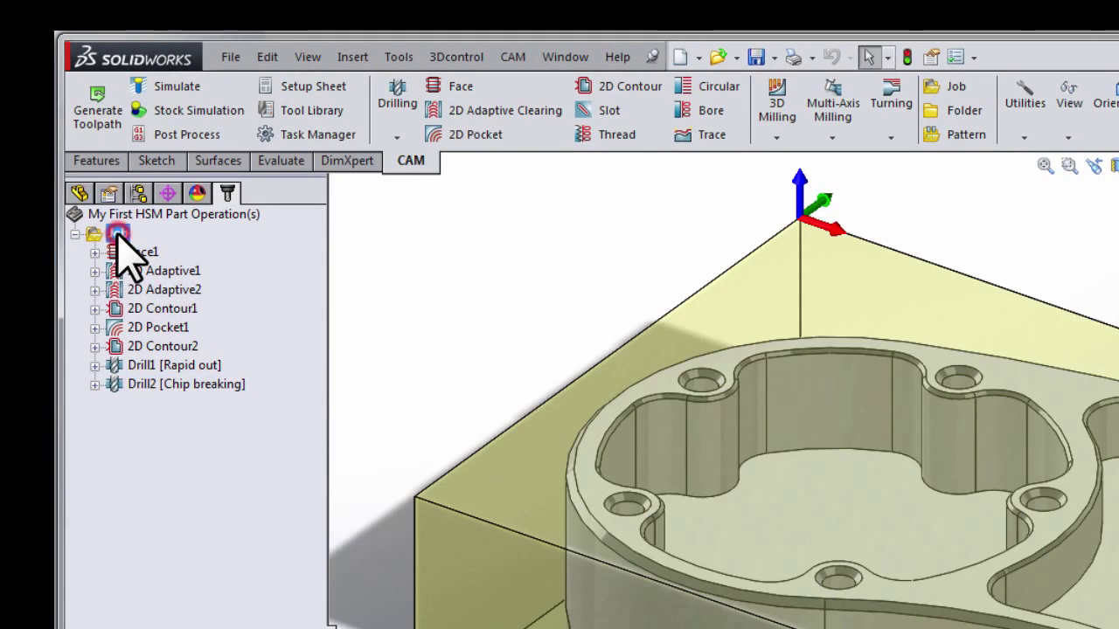
click(179, 137)
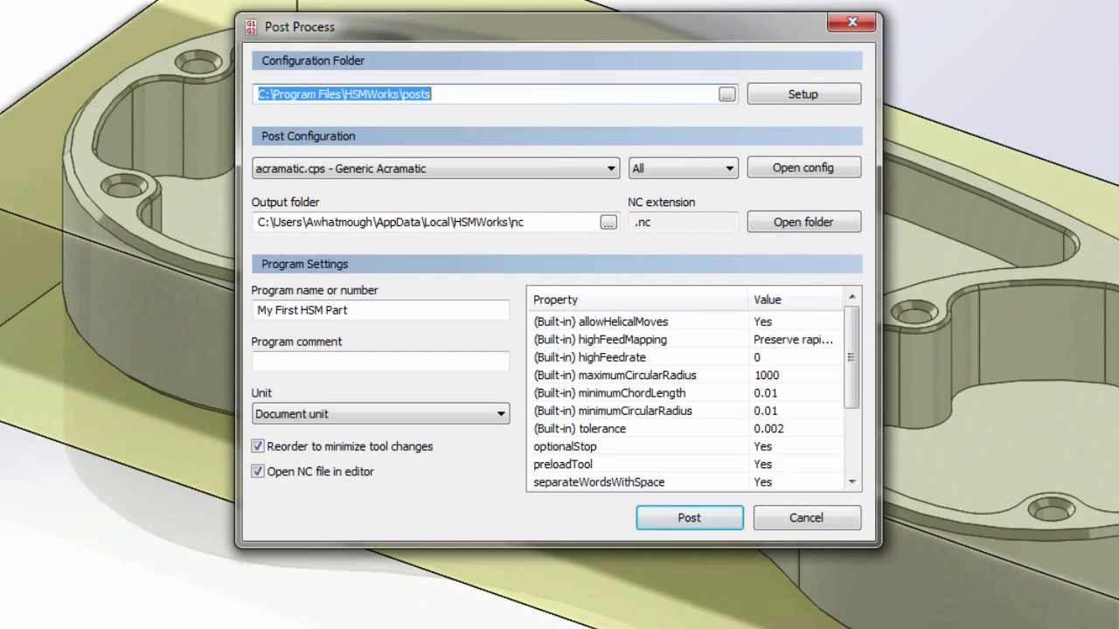
click(430, 175)
click(430, 175)
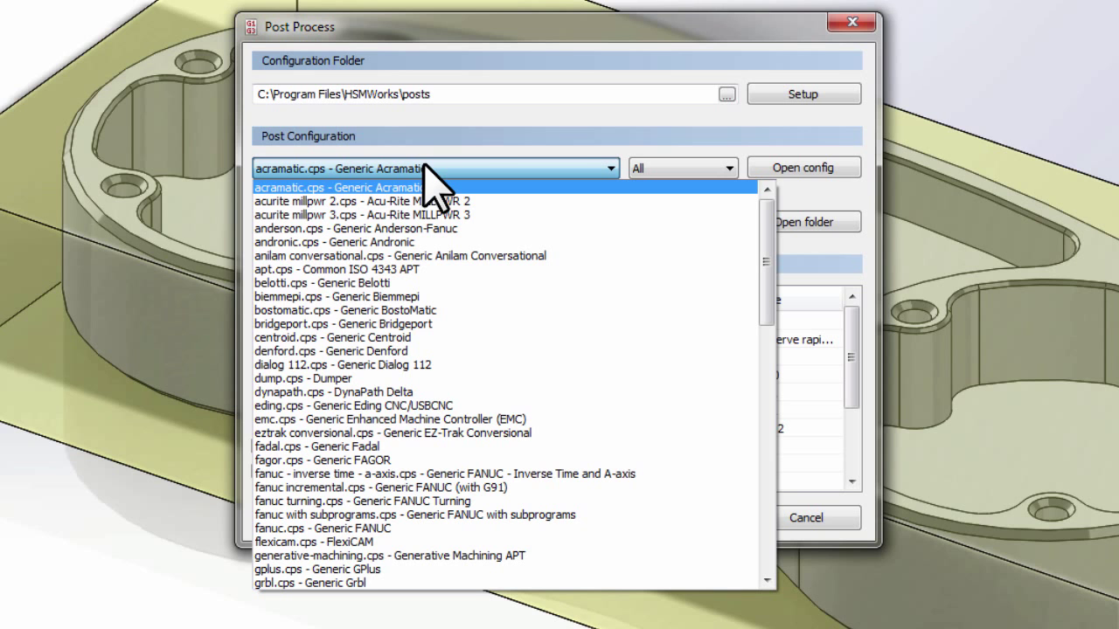
key(h)
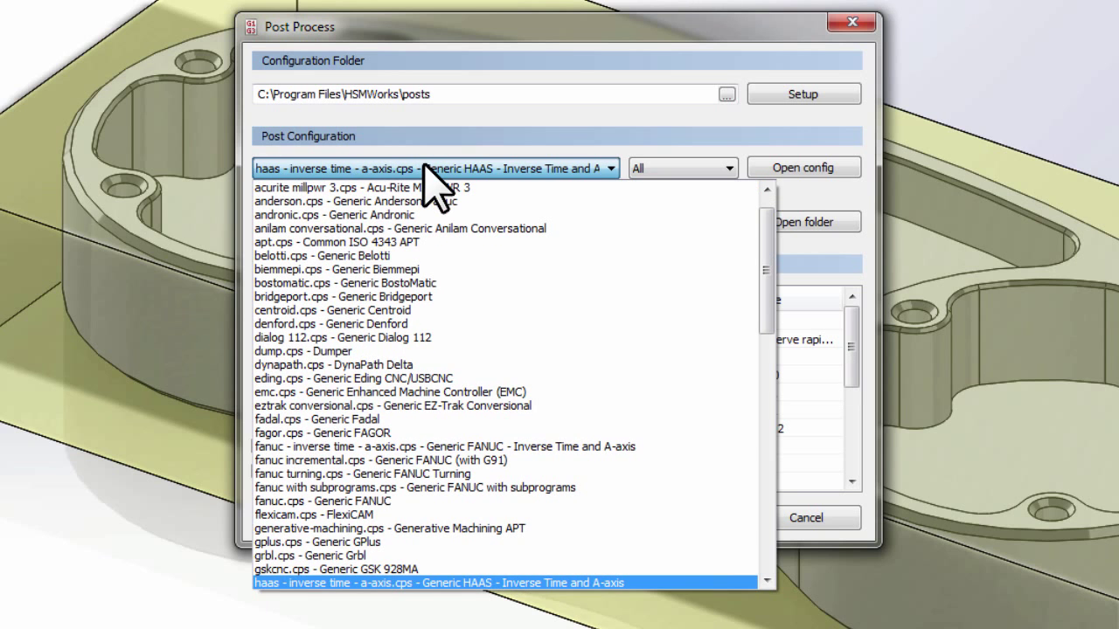
key(Down)
key(Down)
key(Down)
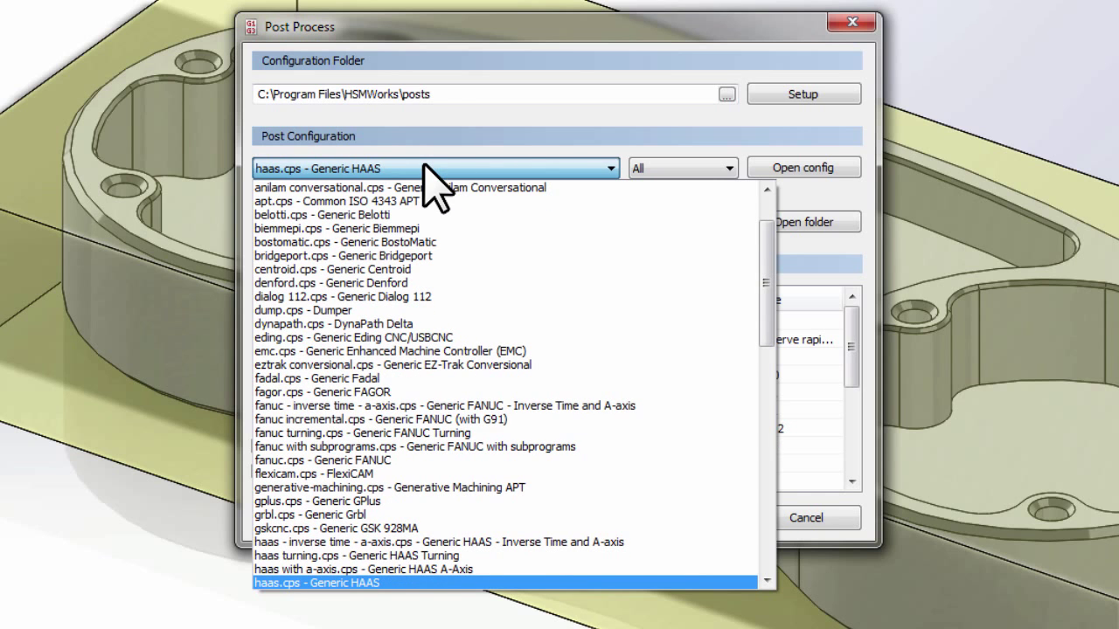
click(350, 583)
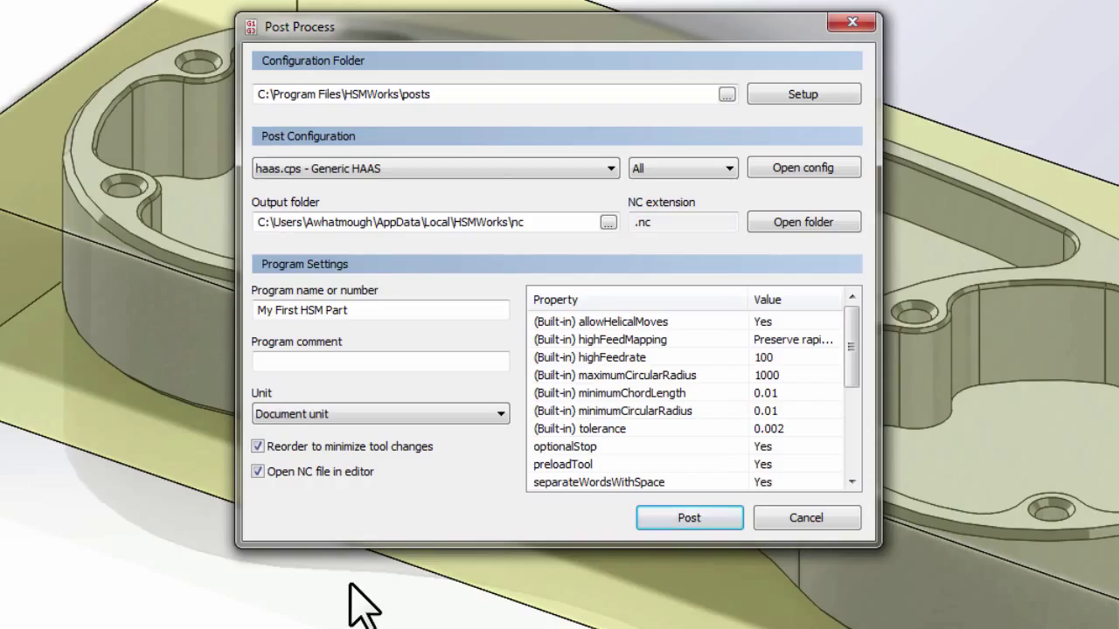
- Set the program number to 1234 and post the job to an NC file named 1234 in the nc folder
click(684, 521)
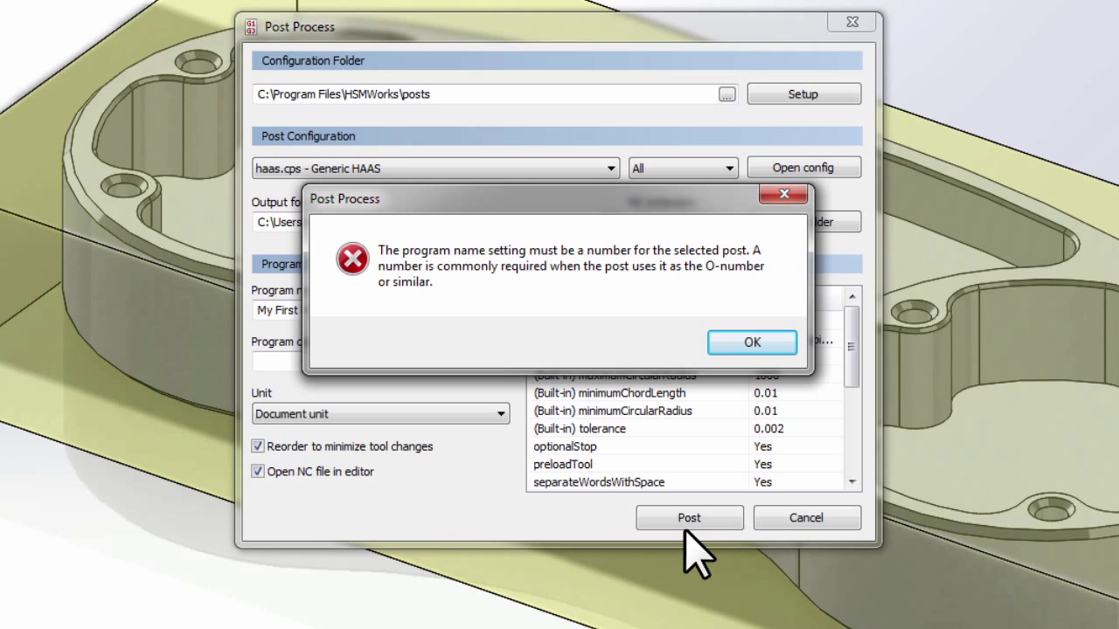
click(726, 345)
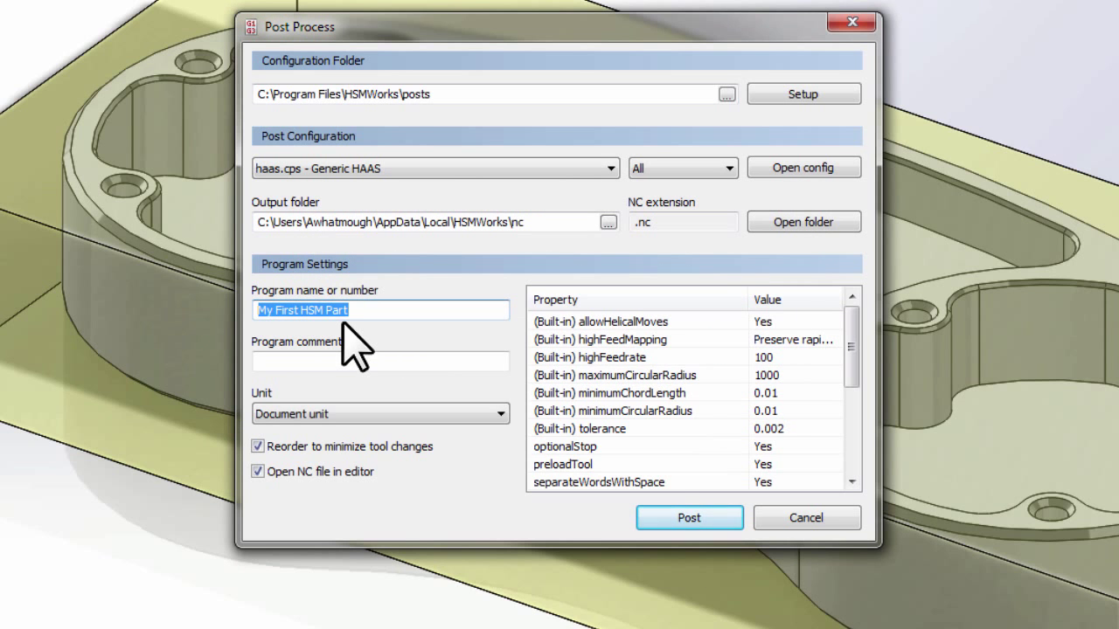
text(1234)
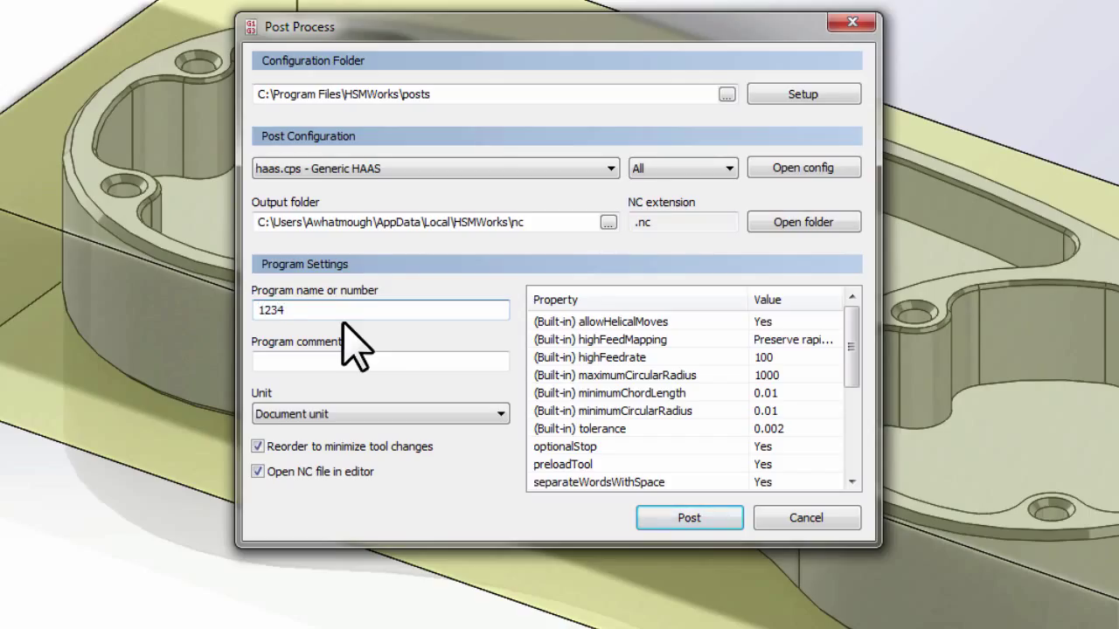
click(650, 516)
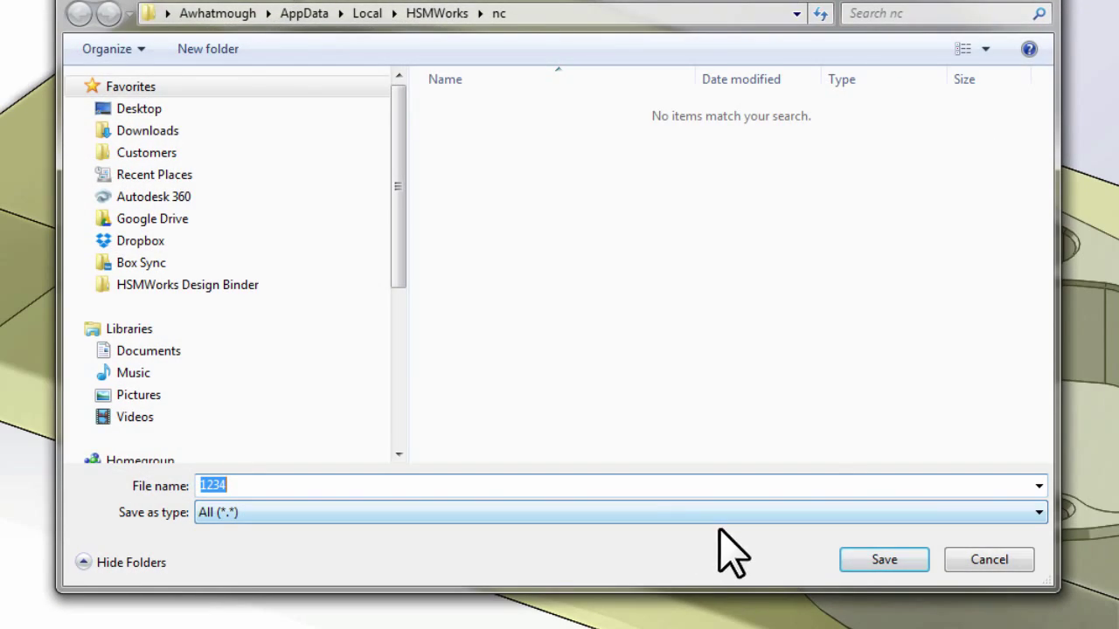
click(846, 558)
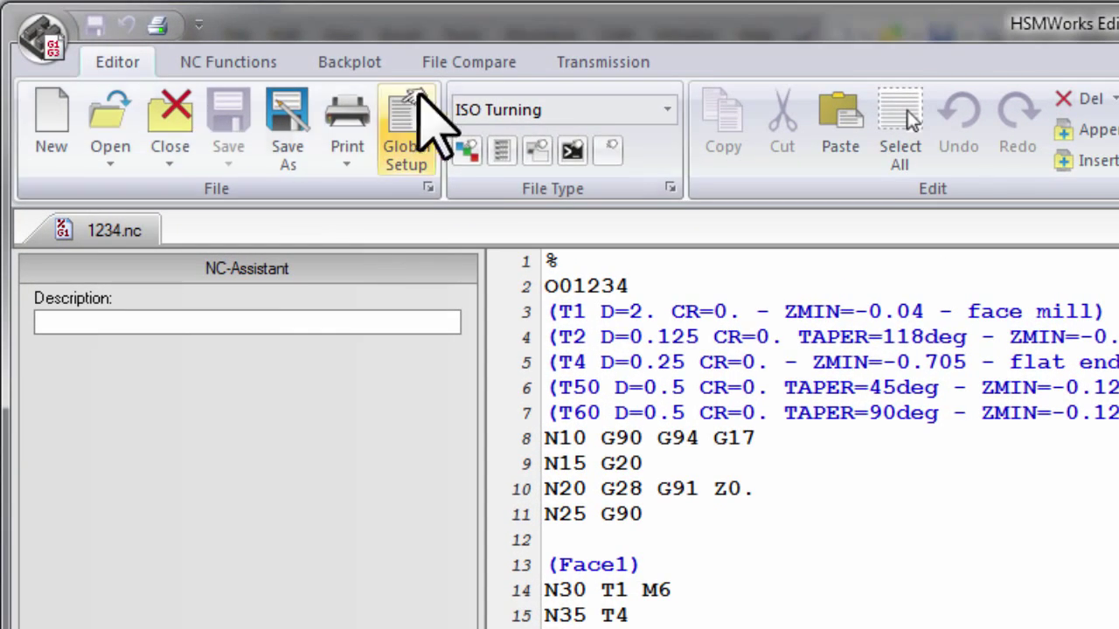
- Show the backplot of 1234.nc in HSMWorks Edit
click(368, 68)
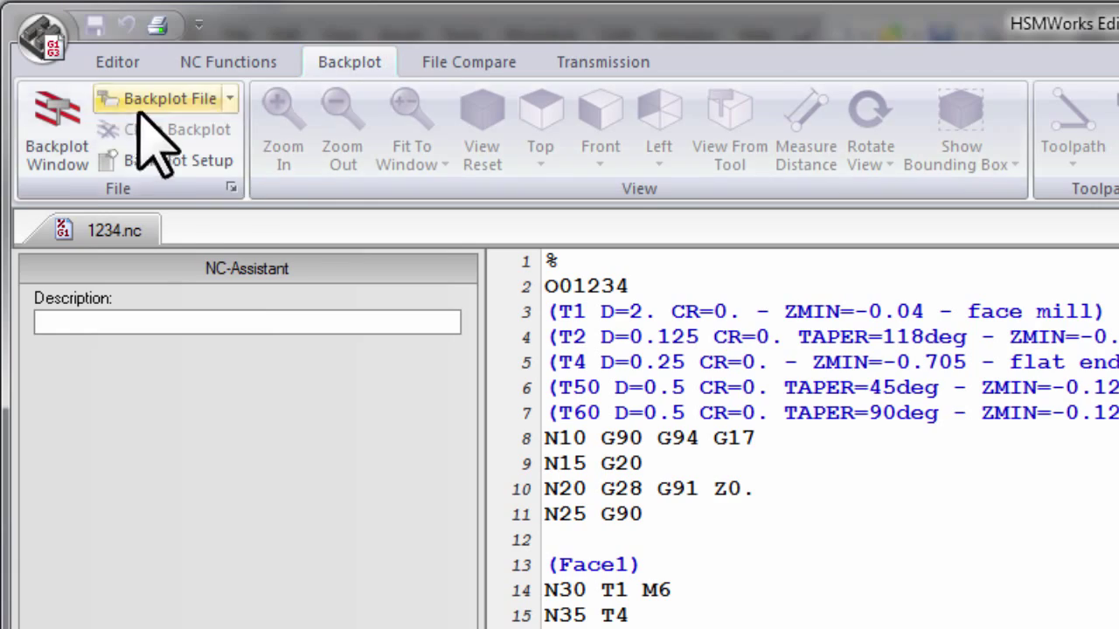
click(70, 135)
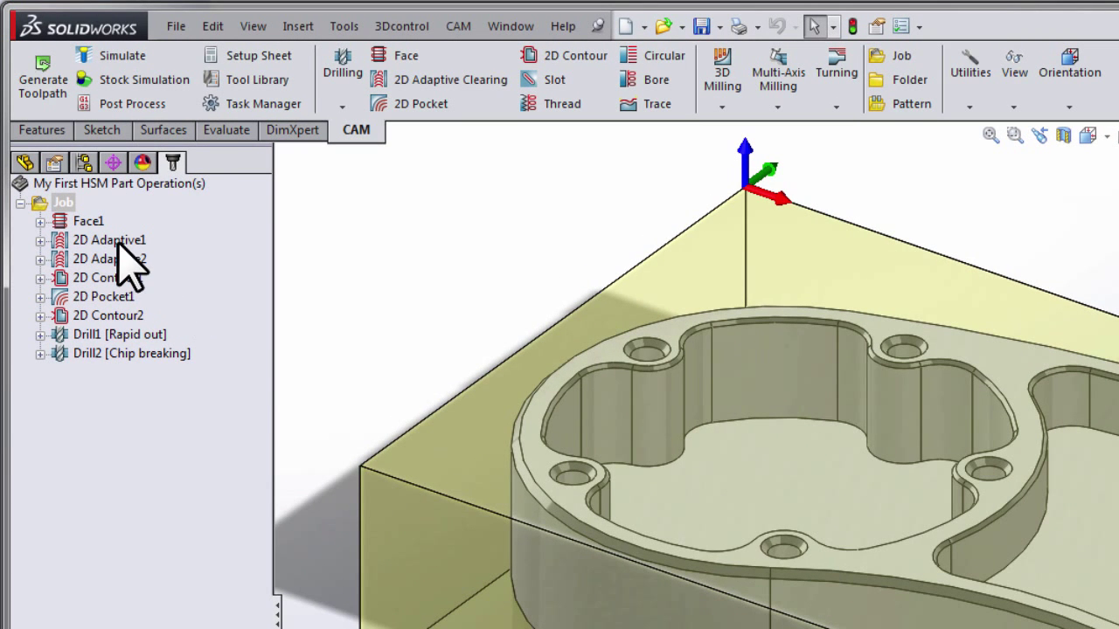
- Back in SOLIDWORKS, start post processing for only the 2D Adaptive1 operation and set showSequenceNumbers to No
click(118, 244)
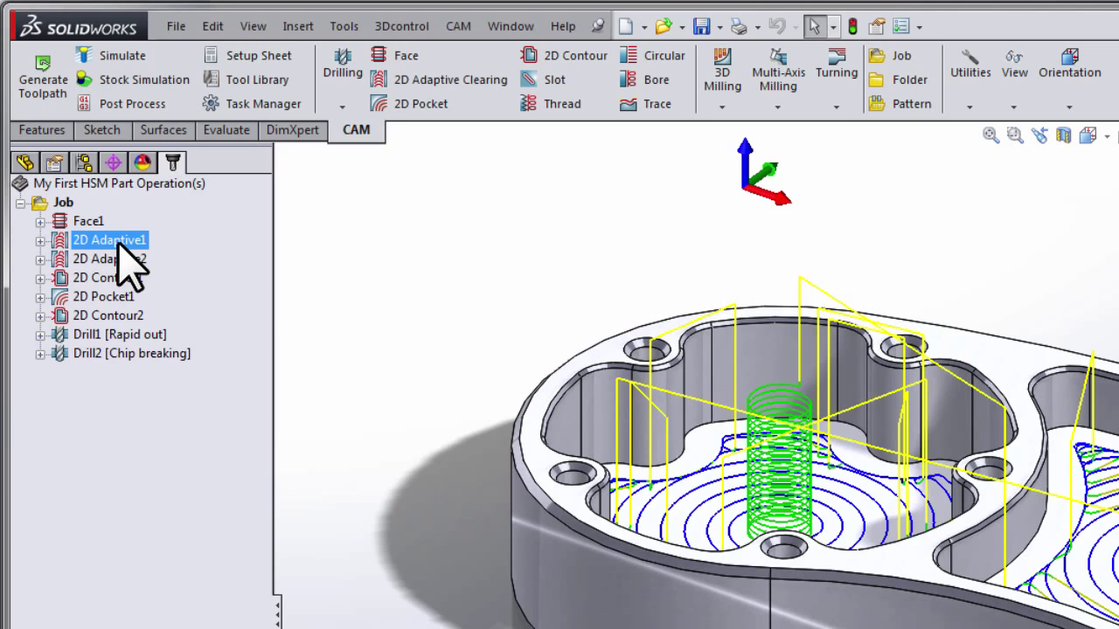
click(131, 103)
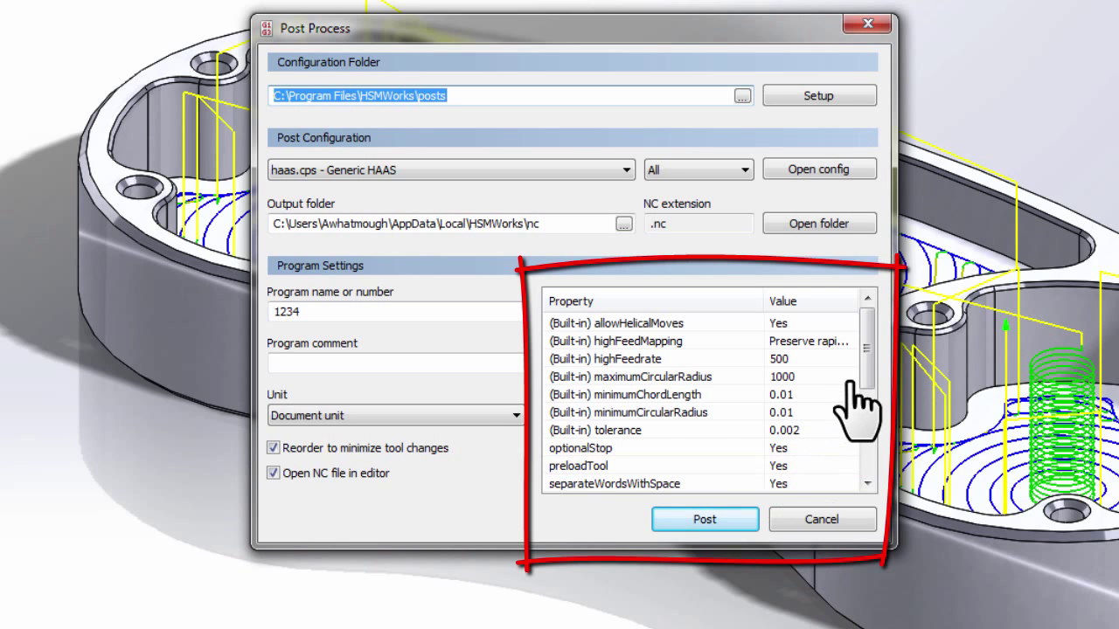
drag(867, 367, 867, 400)
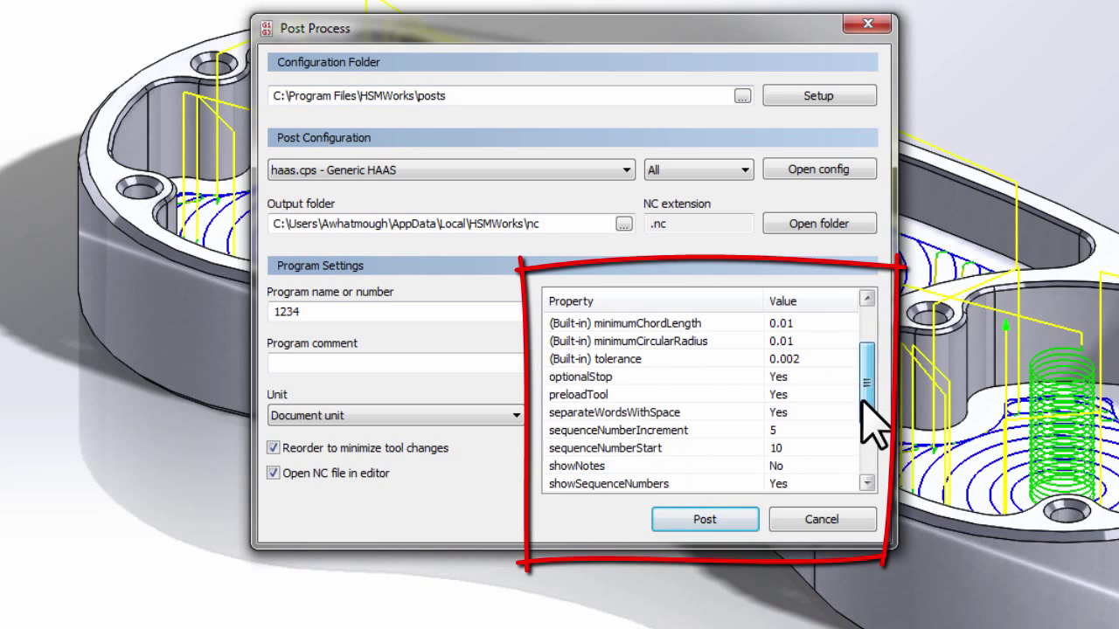
click(827, 484)
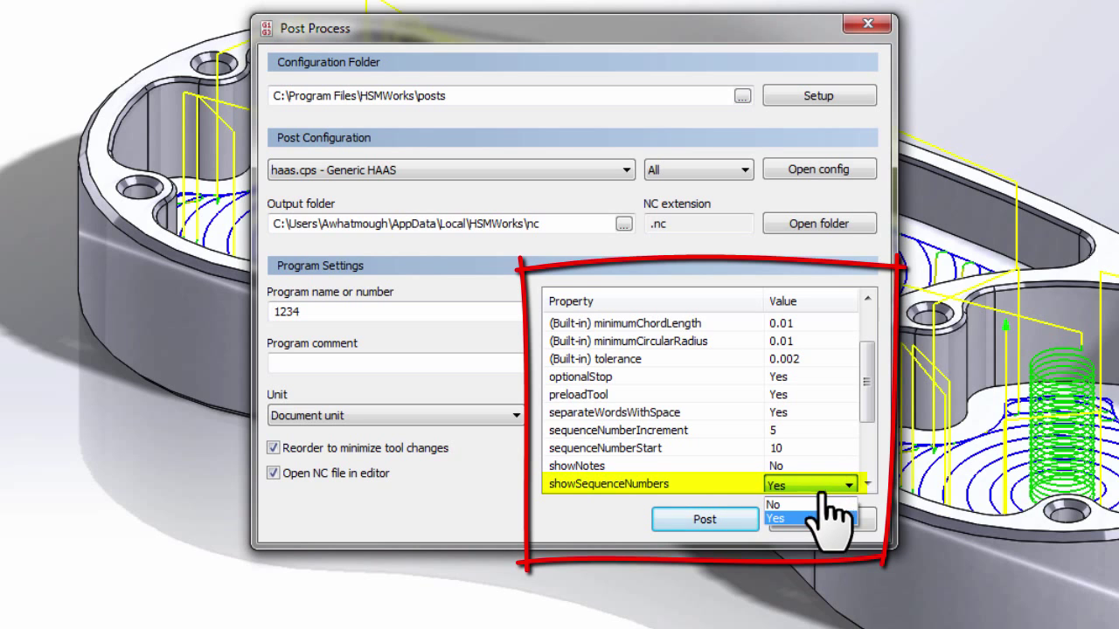
click(817, 504)
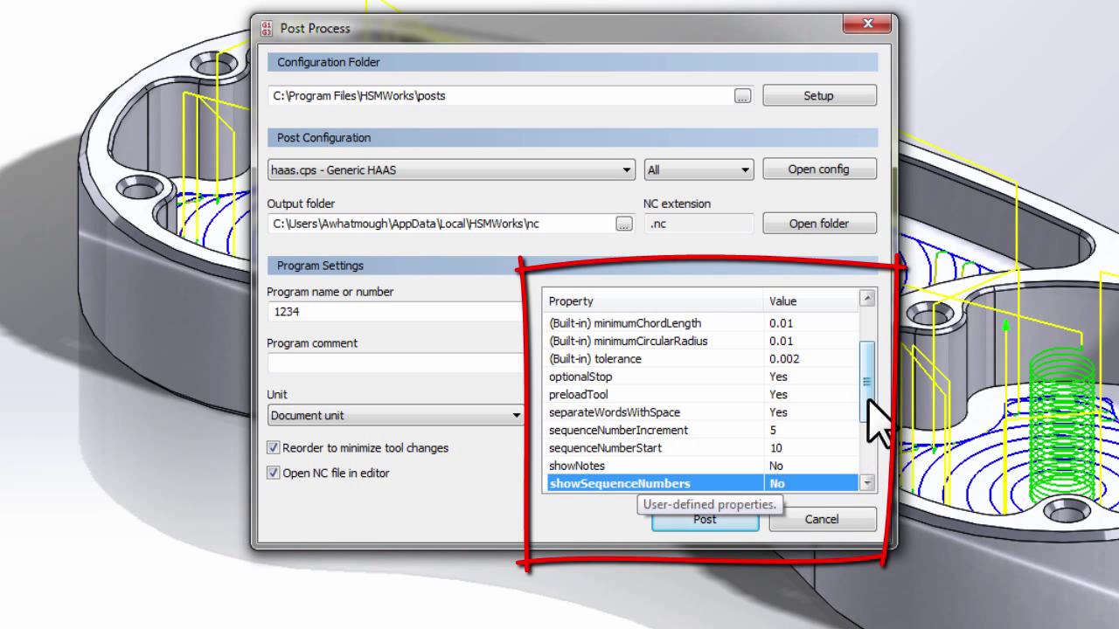
- Set the post properties useG187 and useParametricFeed to Yes
drag(869, 398, 761, 446)
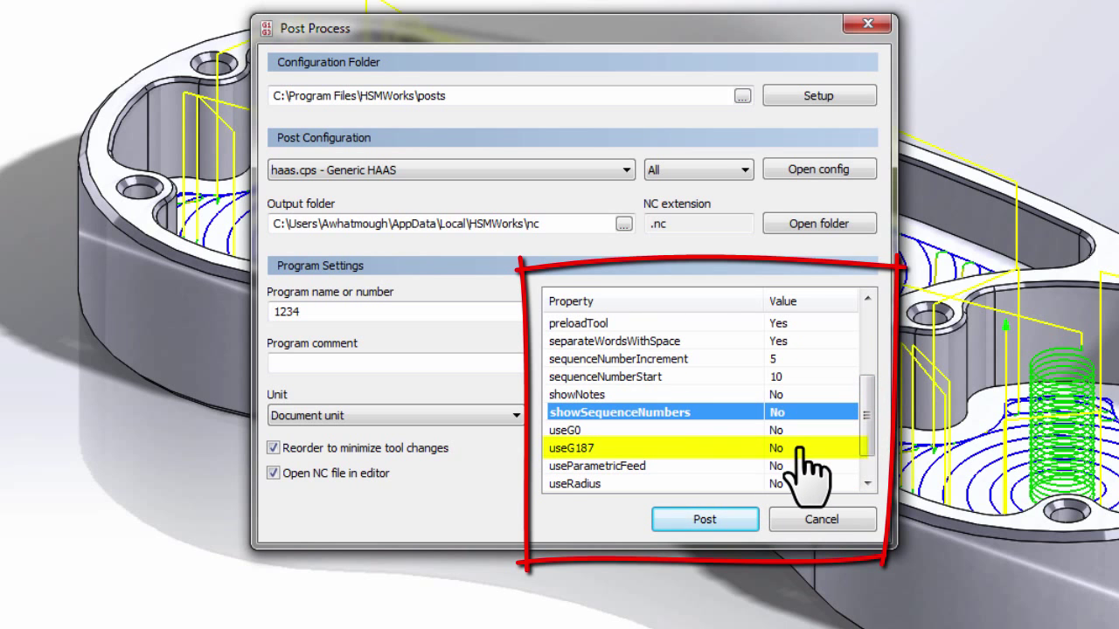
click(800, 449)
click(797, 482)
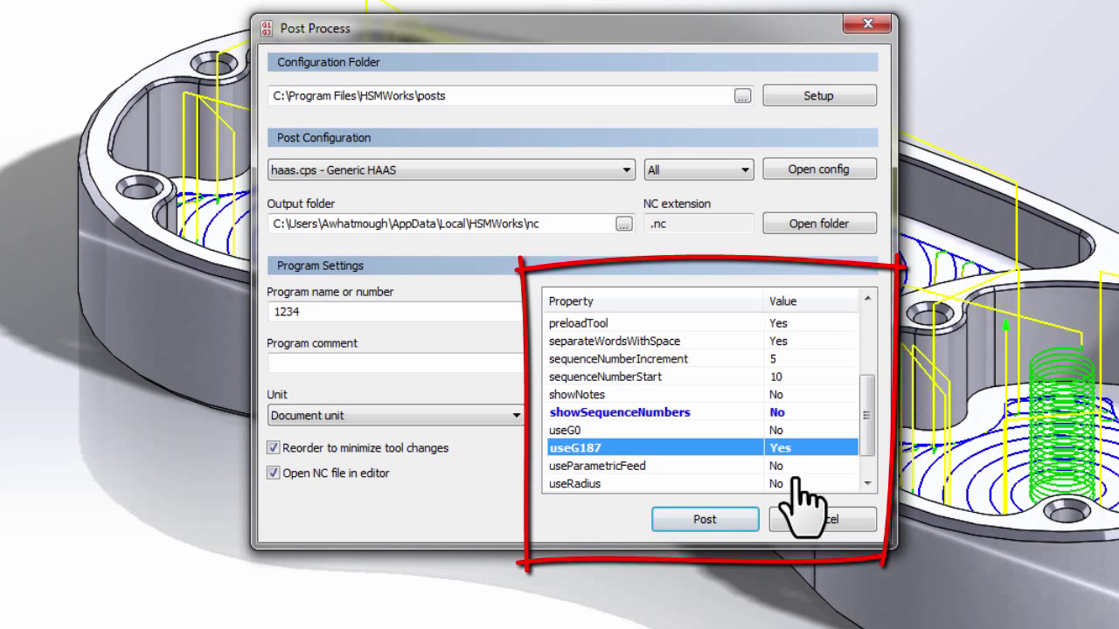
click(794, 466)
click(794, 468)
click(794, 469)
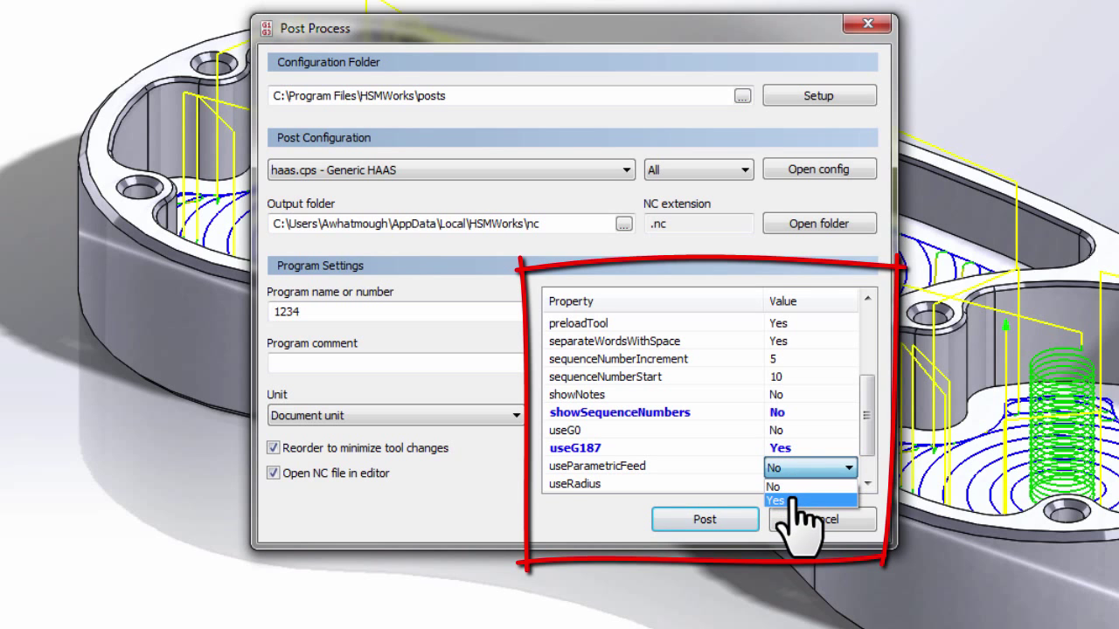
click(787, 500)
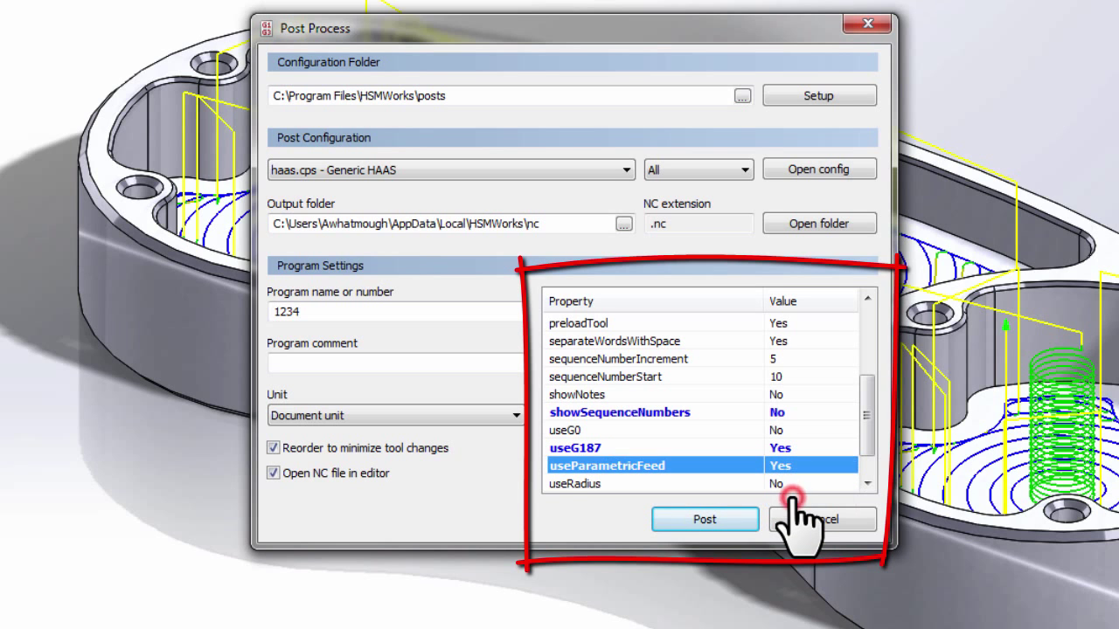
- Post the 2D Adaptive1 operation and save the NC file as 1235
click(704, 519)
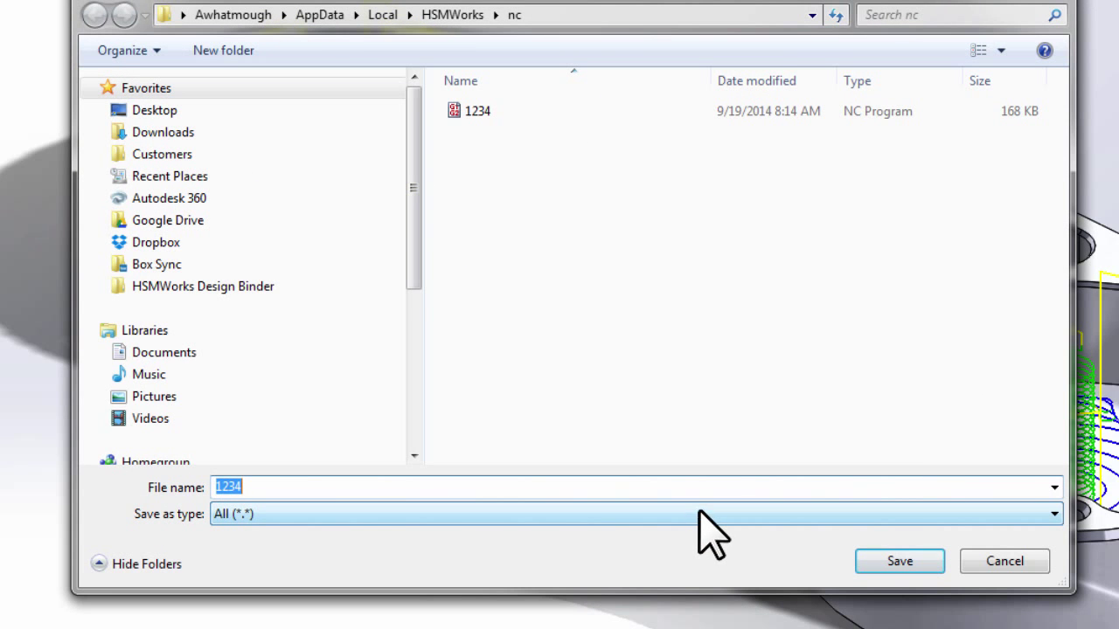
click(694, 483)
key(BackSpace)
text(5)
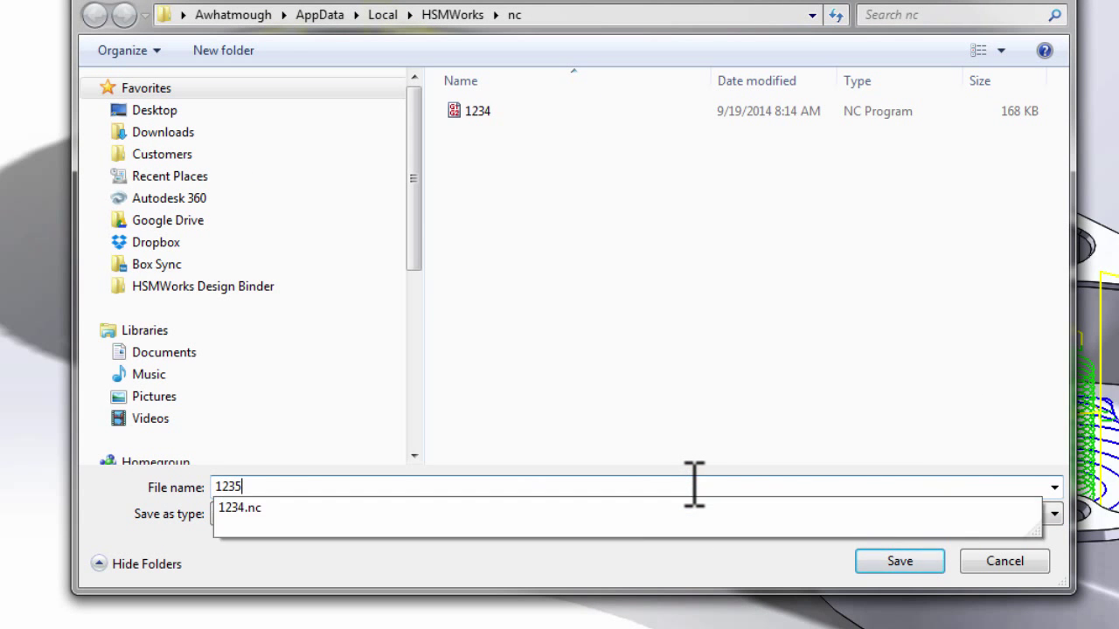
key(Return)
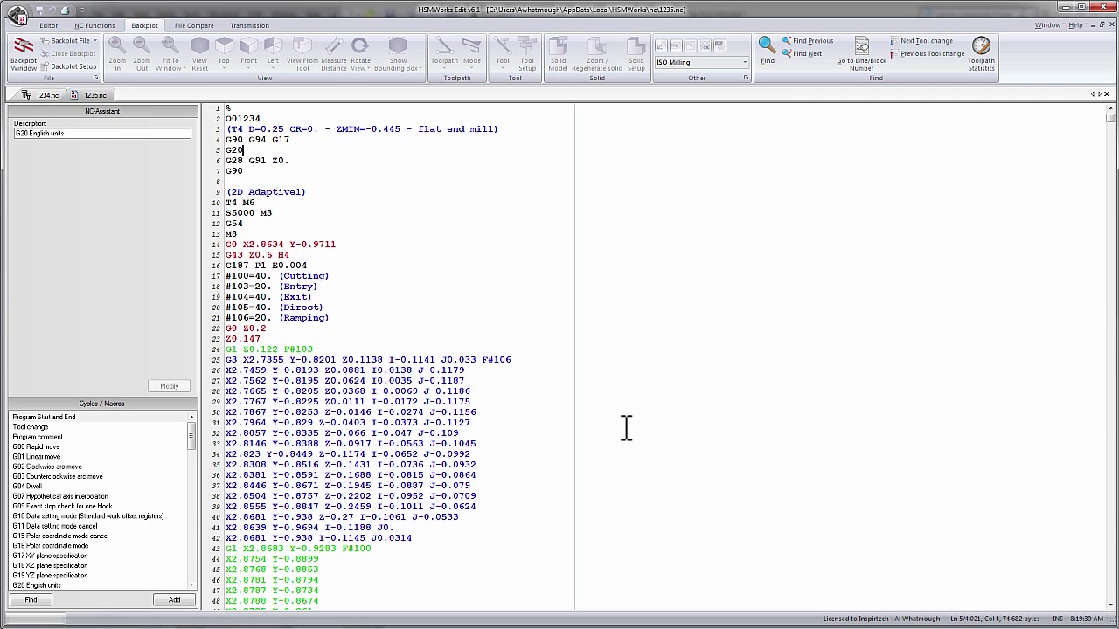
- Highlight the parametric feed variables #100 to #106 and the G187 line in 1235.nc to examine them
drag(337, 317, 246, 297)
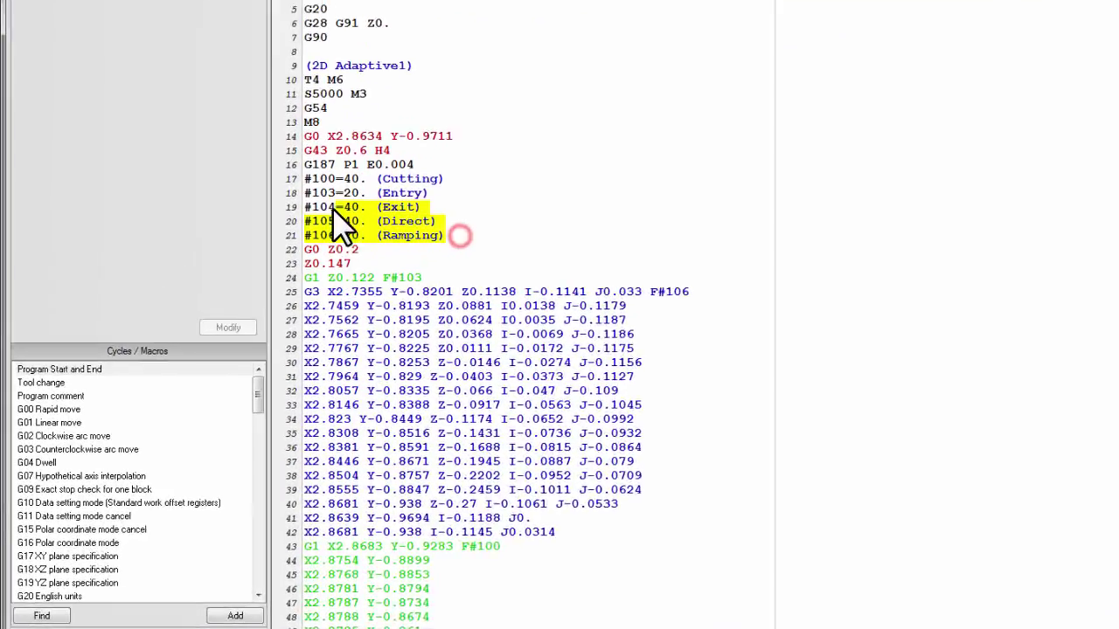
drag(332, 208, 305, 179)
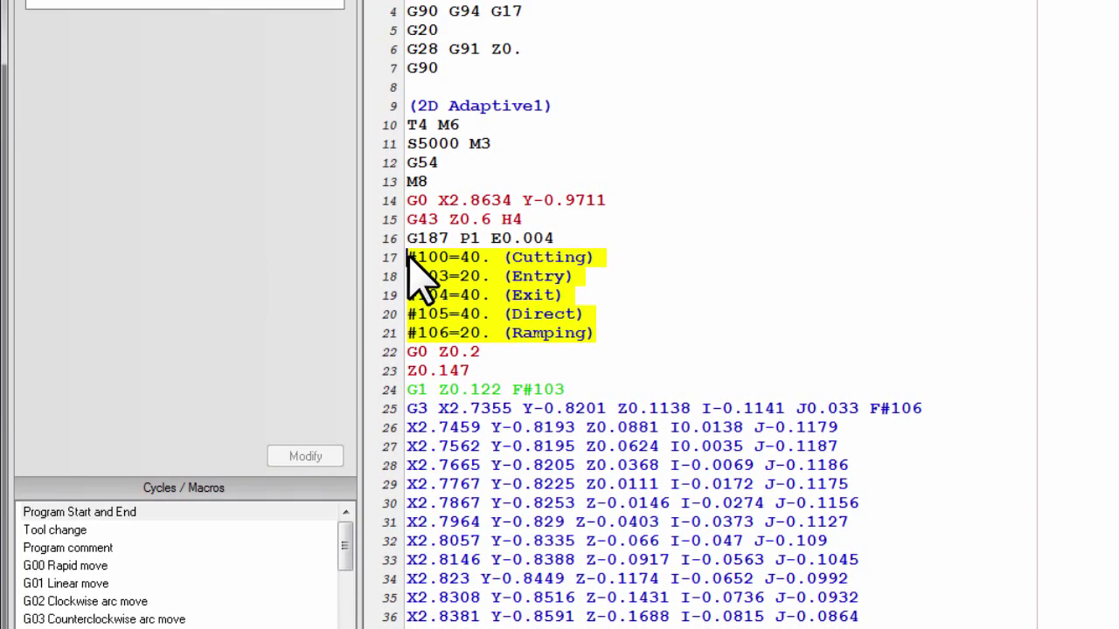
drag(579, 237, 406, 240)
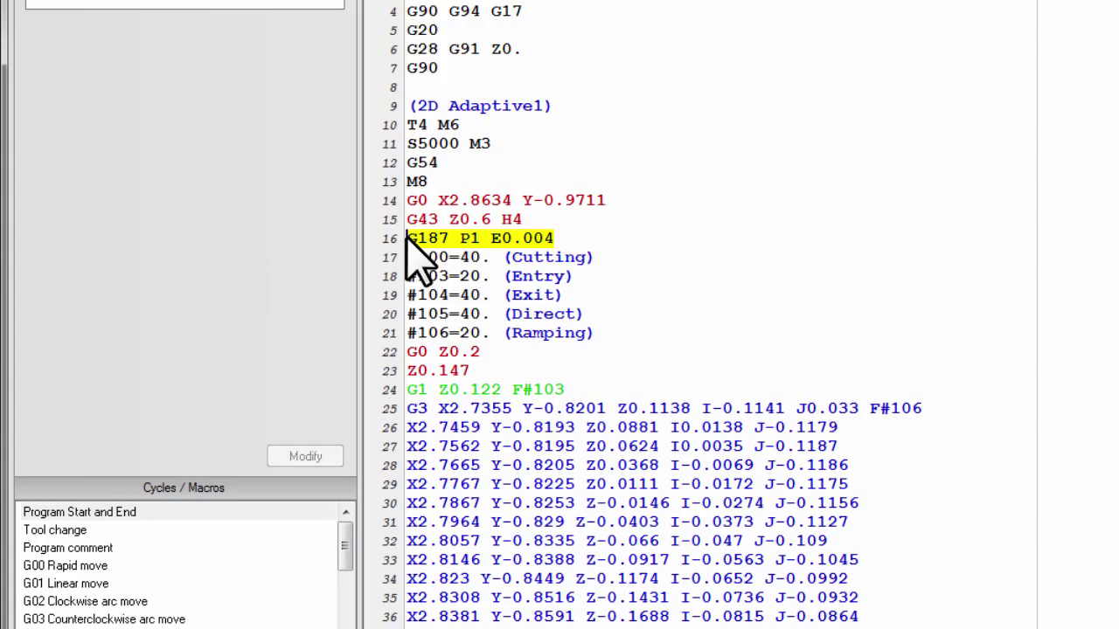